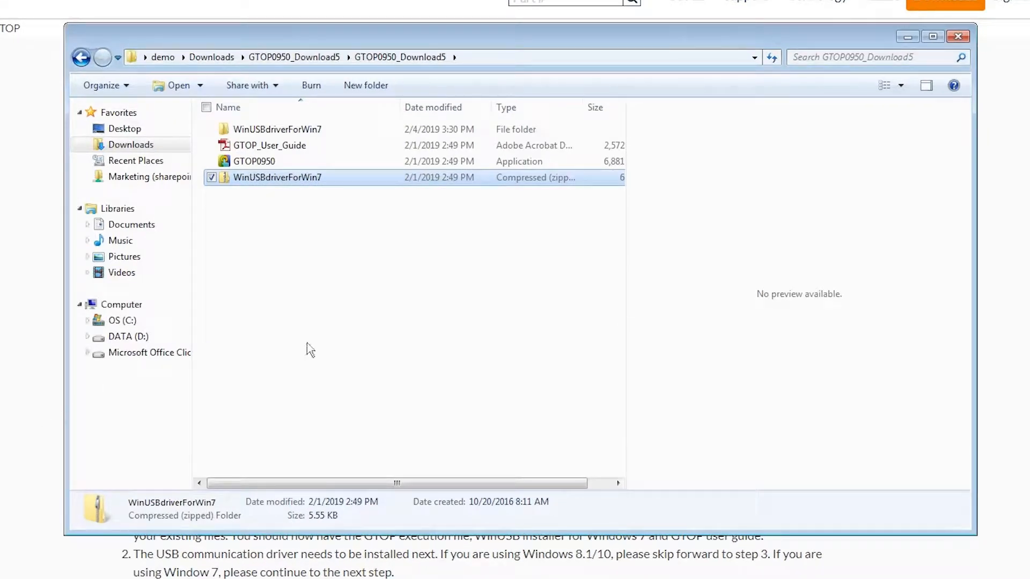
- Run the downloaded GTOP0950 application, allow it past the security warning, and open its Memory Tool
double_click(253, 162)
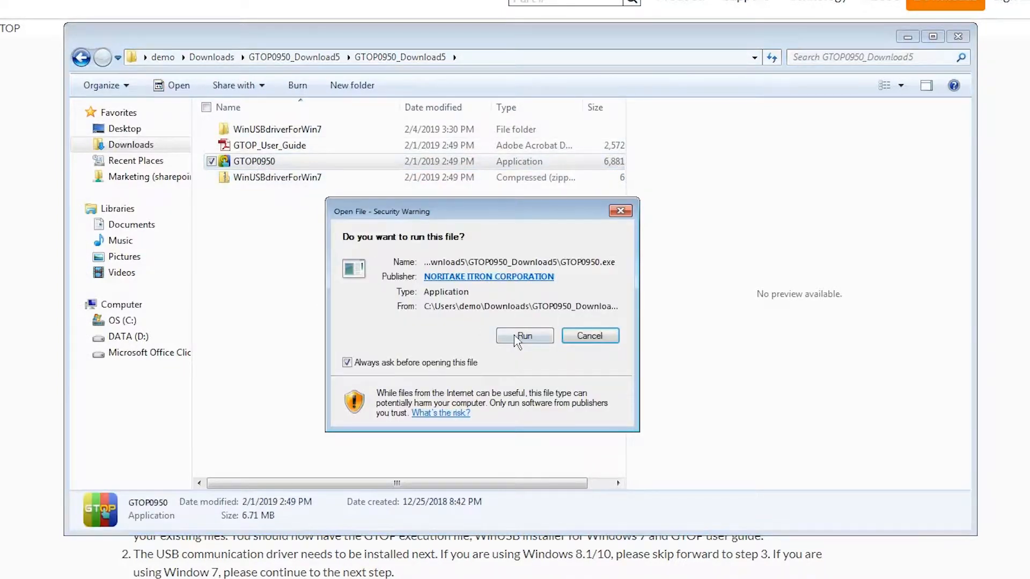
click(516, 337)
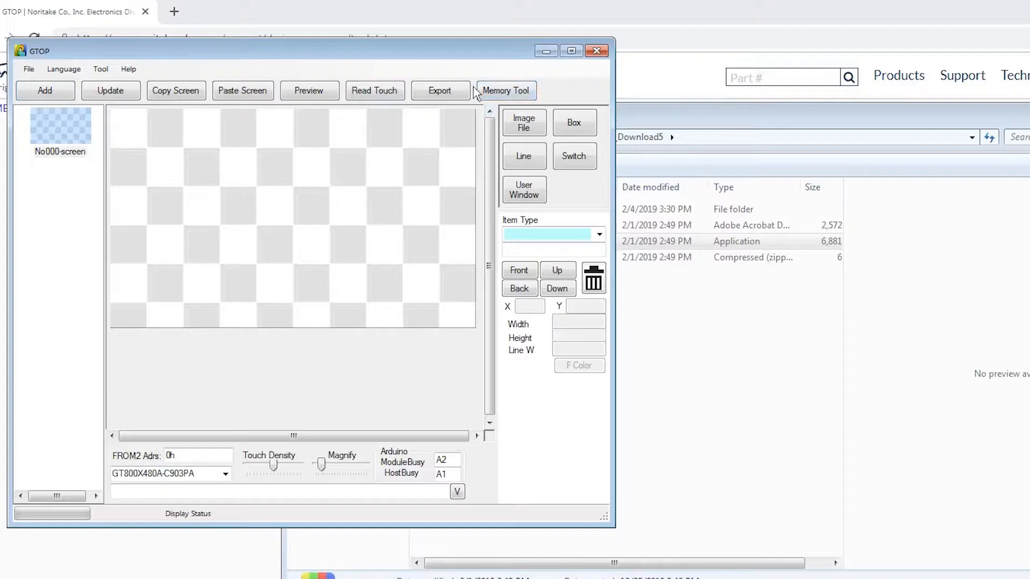
click(502, 93)
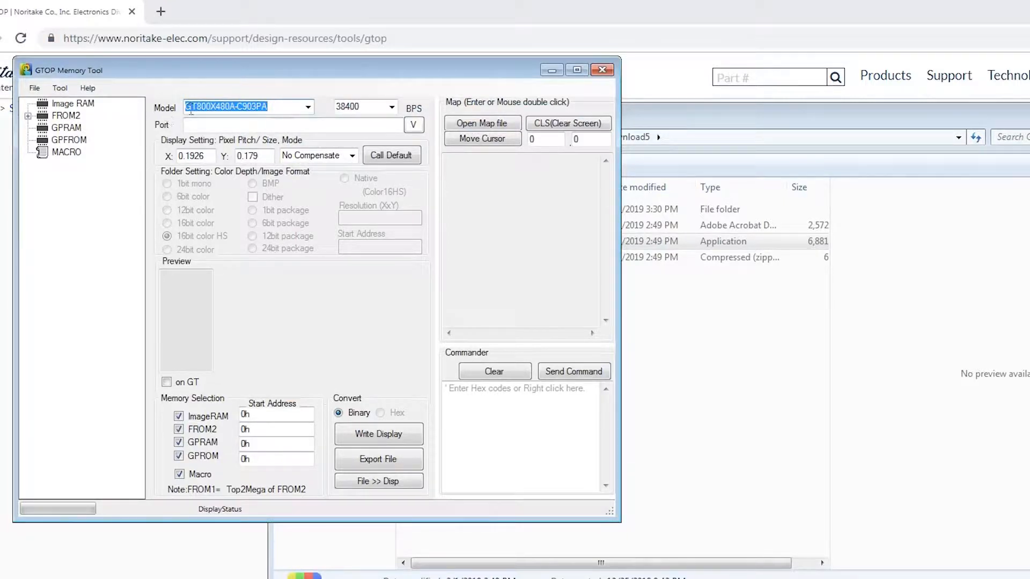
- Keep GT800X480A-C903PA as the display model and connect to the Noritake Display port
click(284, 104)
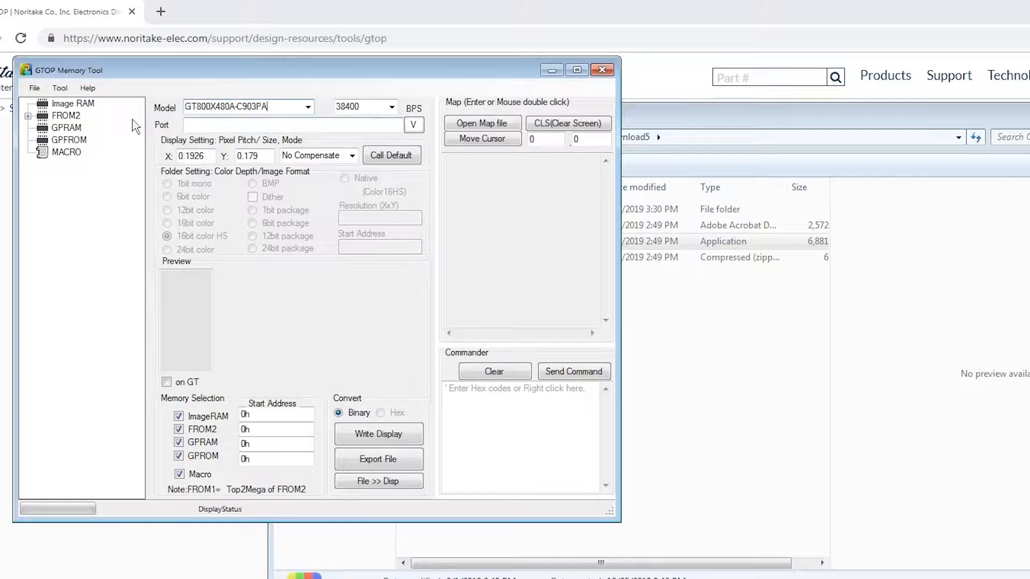
click(413, 126)
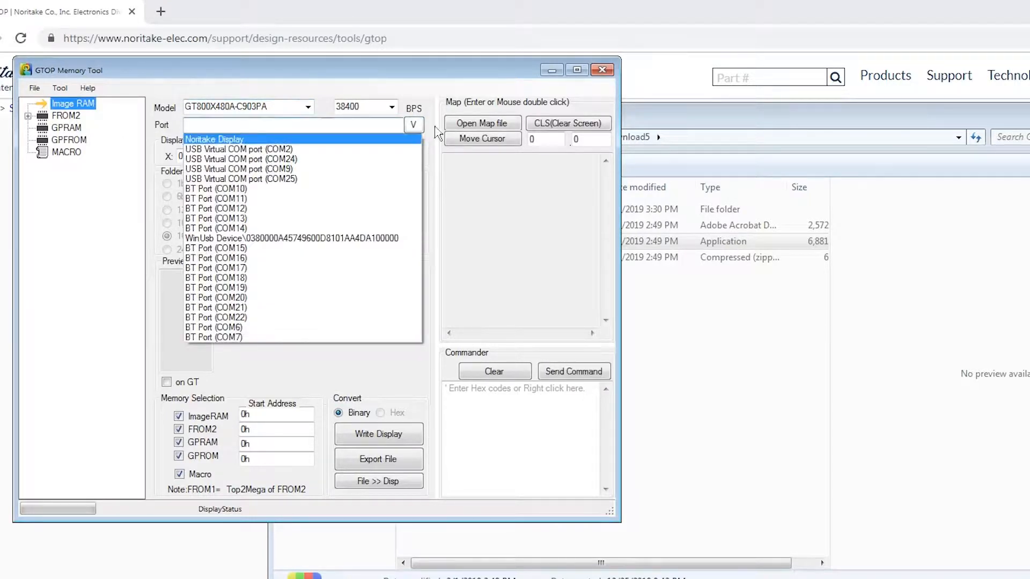
click(228, 140)
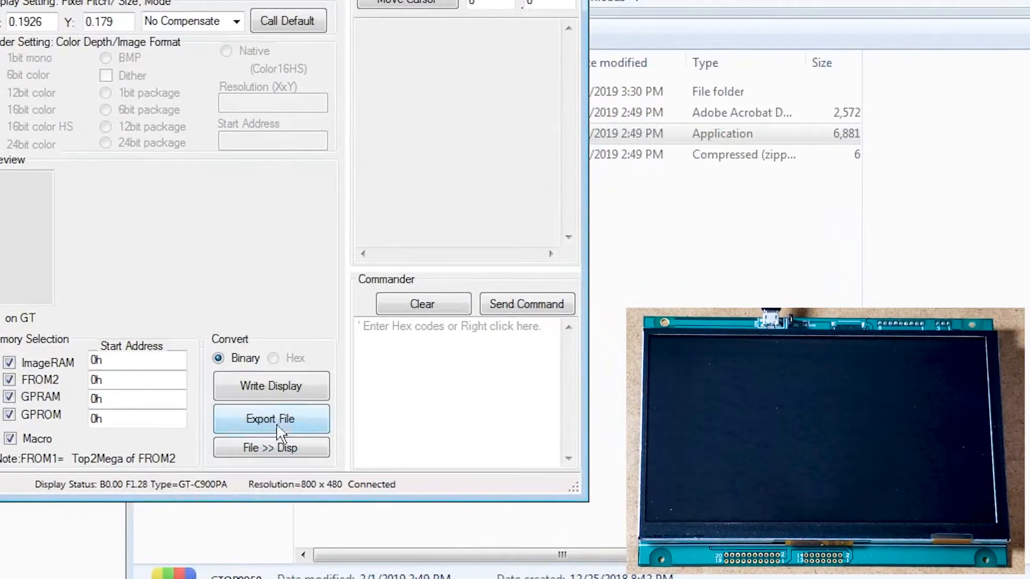
- Insert the outline font setup commands for the Built in Japanese Font into the Commander
click(420, 368)
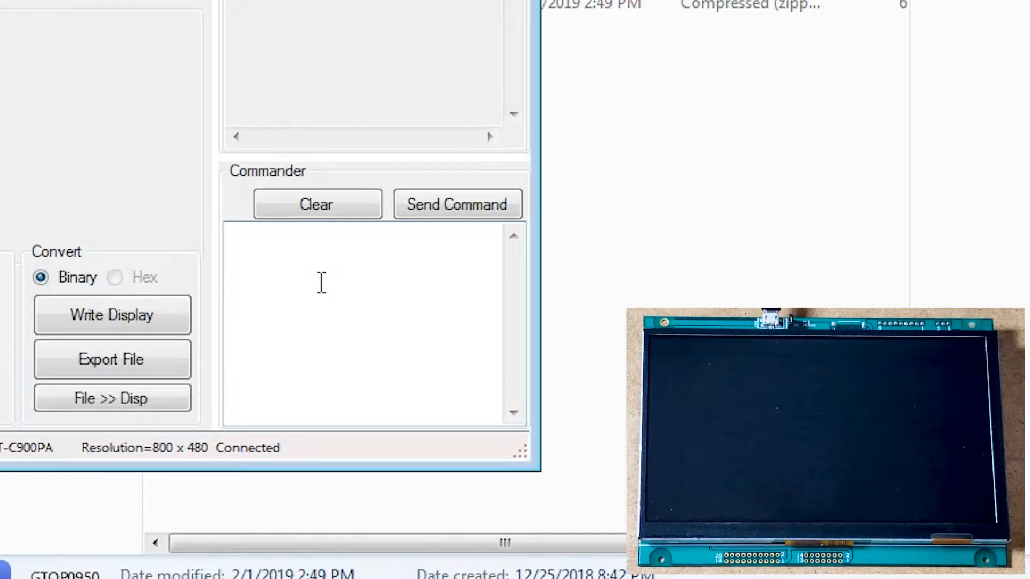
right_click(320, 283)
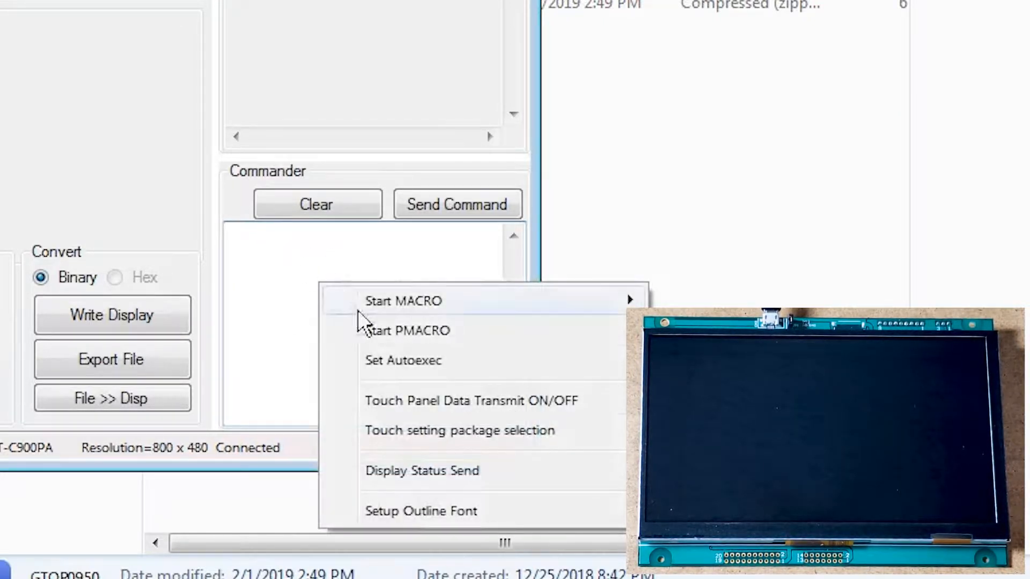
mouse_move(375, 516)
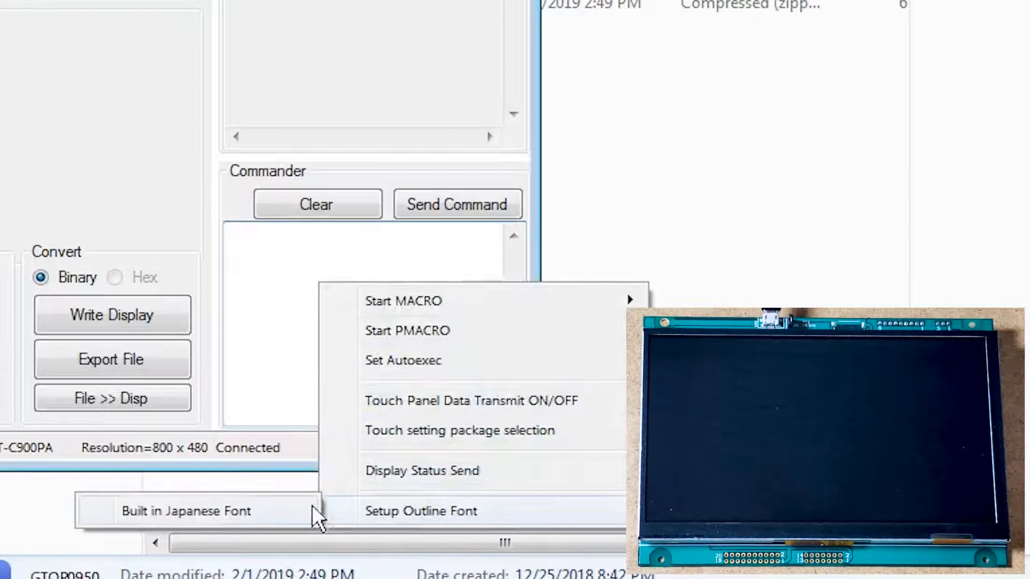
click(276, 509)
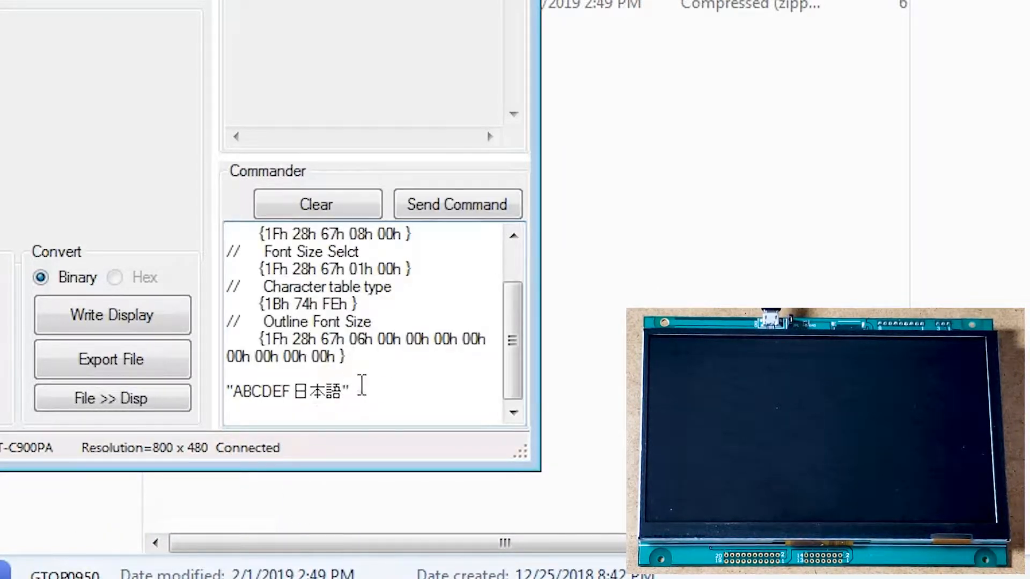
drag(516, 338, 504, 356)
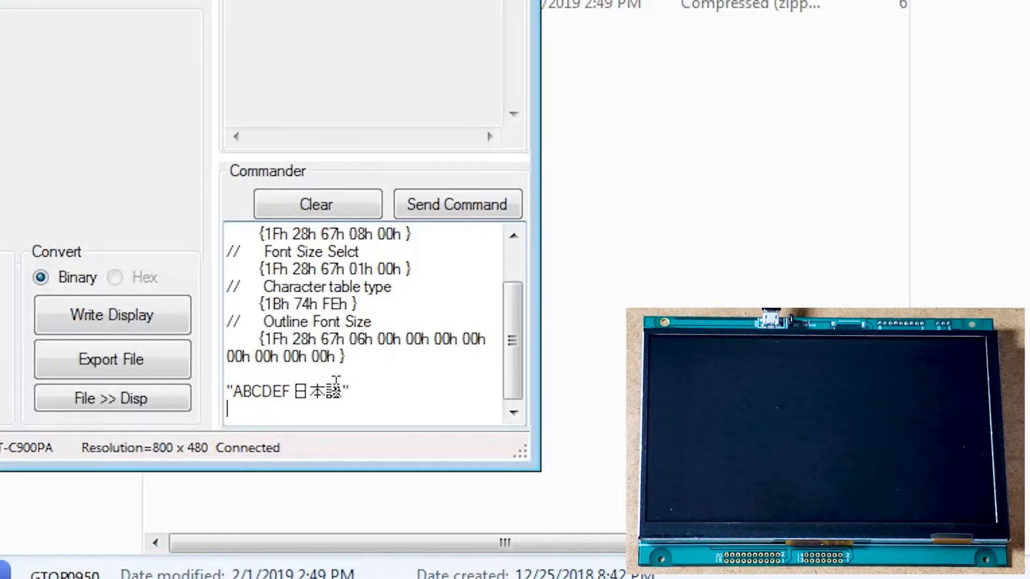
- Replace the quoted sample text in the Commander with "Hello YouTube" and send the commands to the display
key(BackSpace)
key(BackSpace)
key(BackSpace)
key(BackSpace)
key(BackSpace)
key(BackSpace)
key(BackSpace)
key(BackSpace)
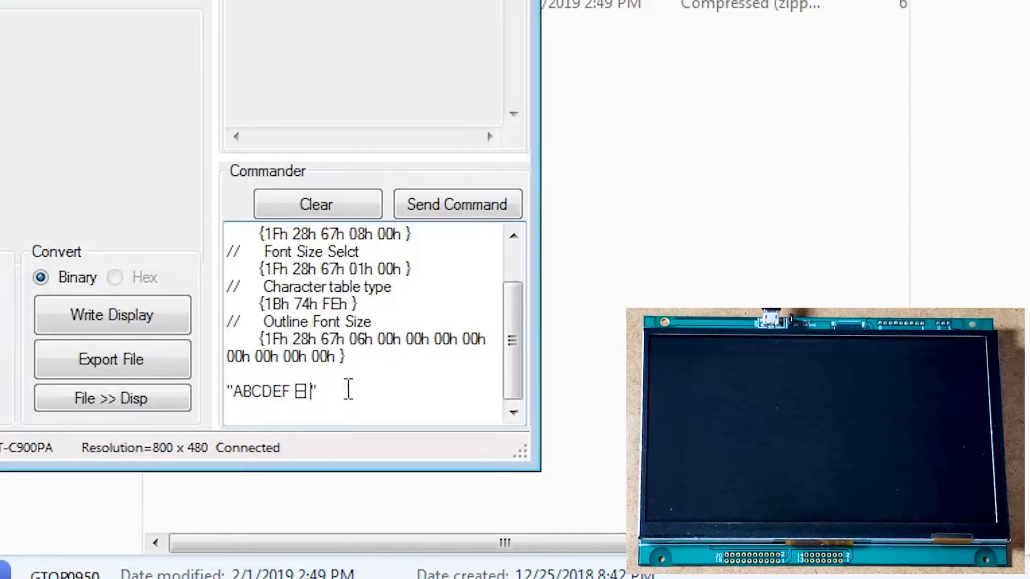
key(BackSpace)
key(BackSpace)
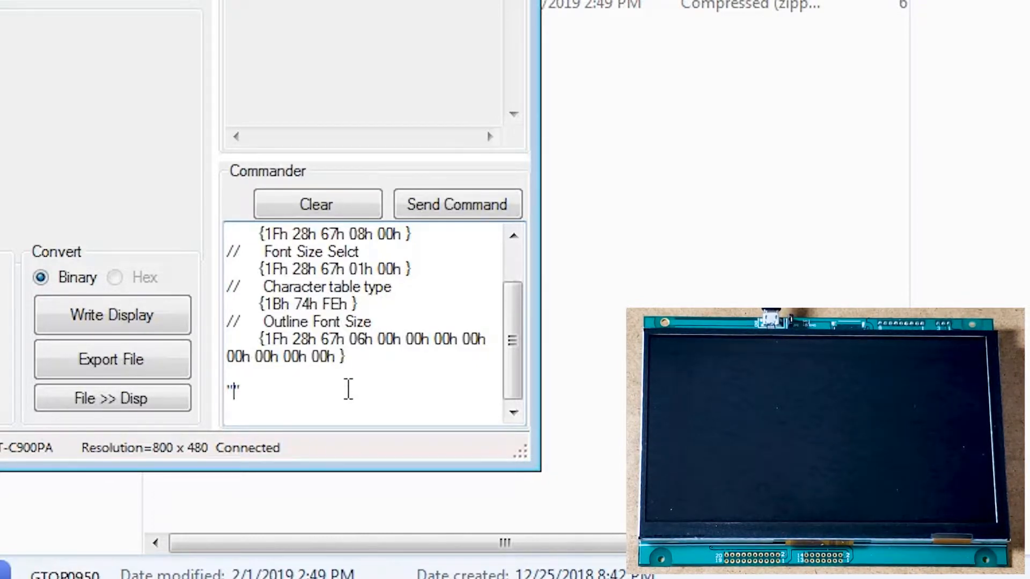
text(Hello YouTube)
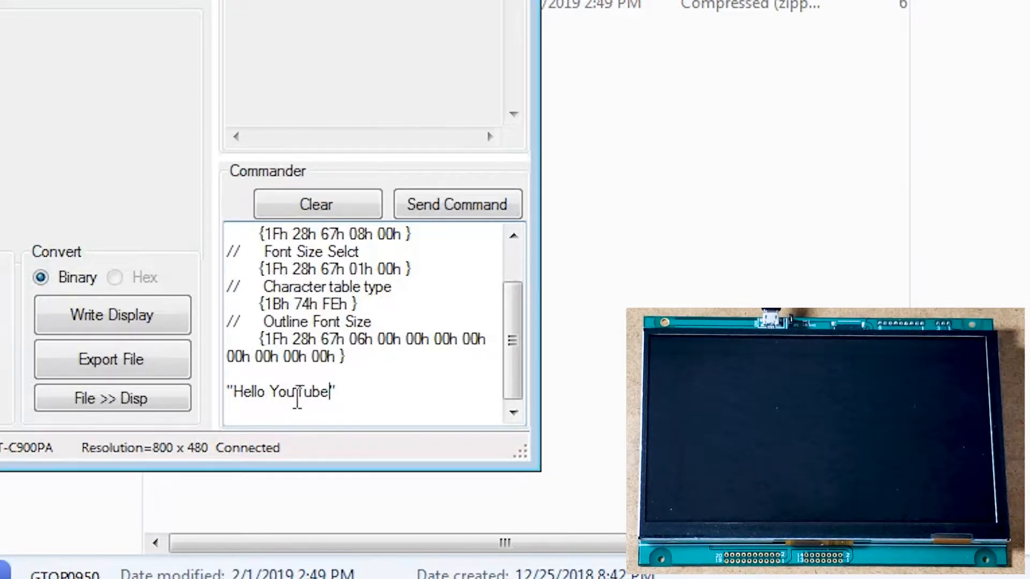
click(445, 206)
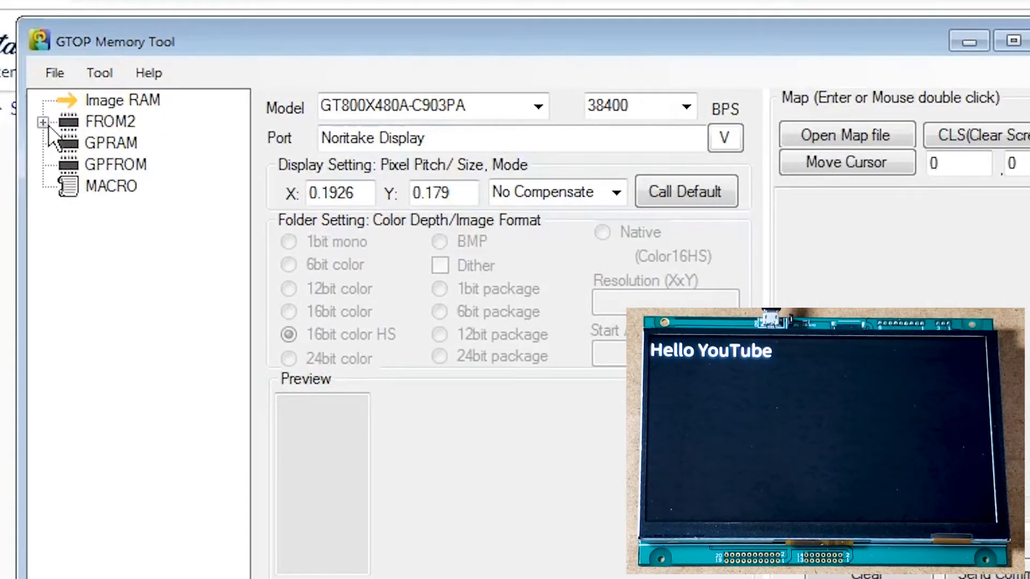
- Add the Lighthouse image from the Sample Pictures folder to the FROM2 memory in GTOP Memory Tool
click(49, 124)
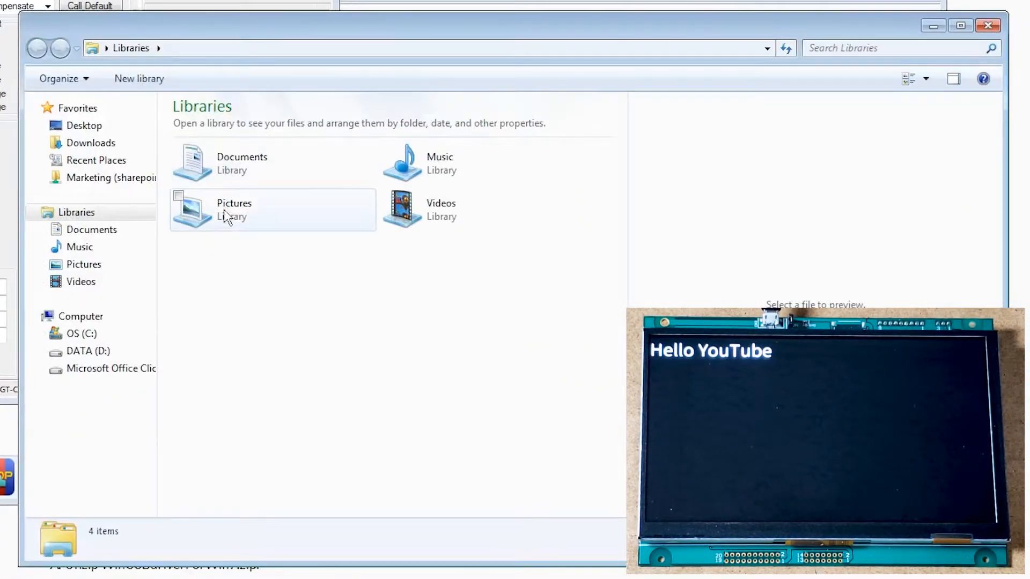
double_click(224, 209)
double_click(220, 192)
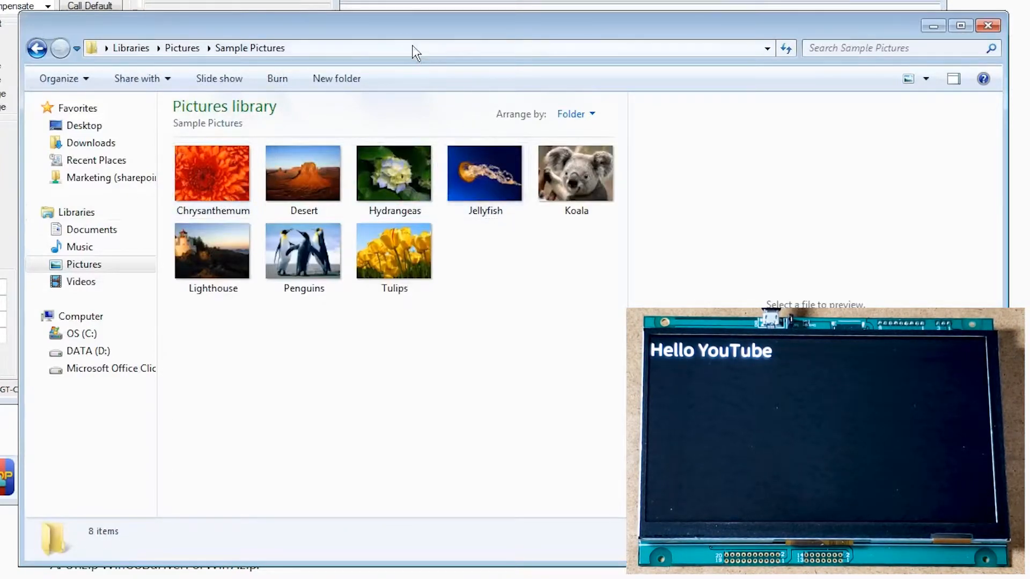
drag(405, 35, 576, 17)
click(389, 249)
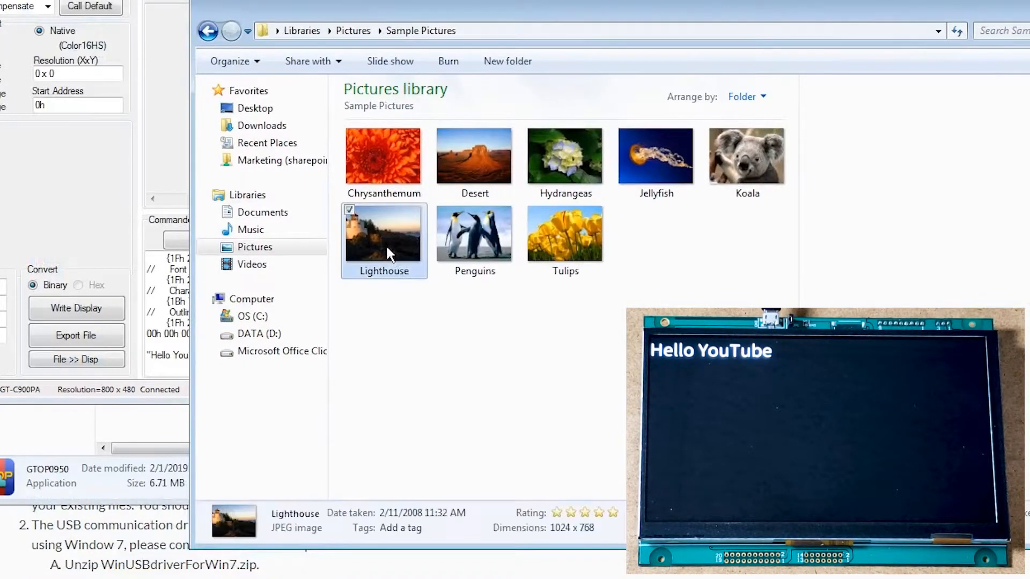
drag(389, 236, 103, 160)
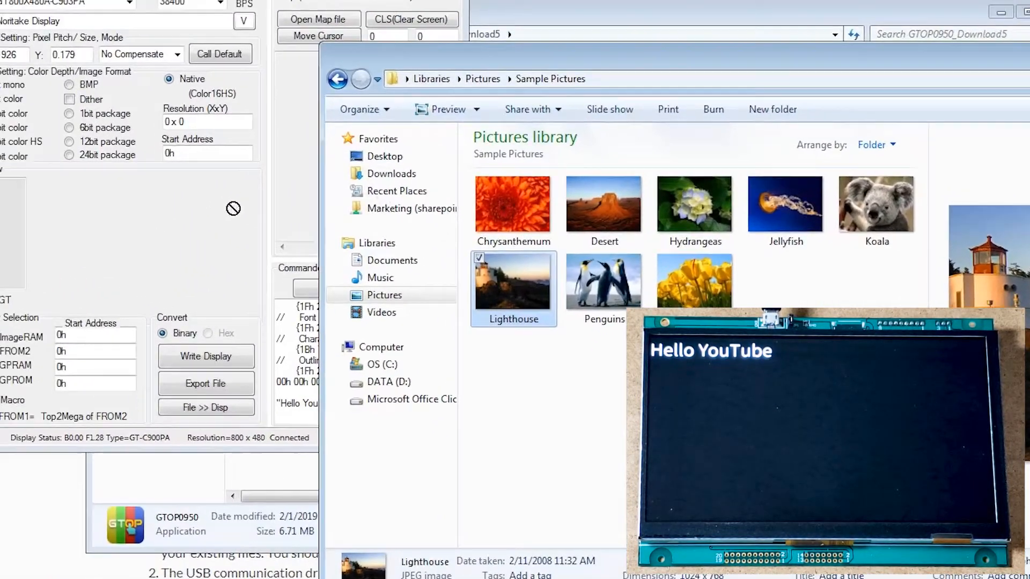
drag(234, 208, 57, 87)
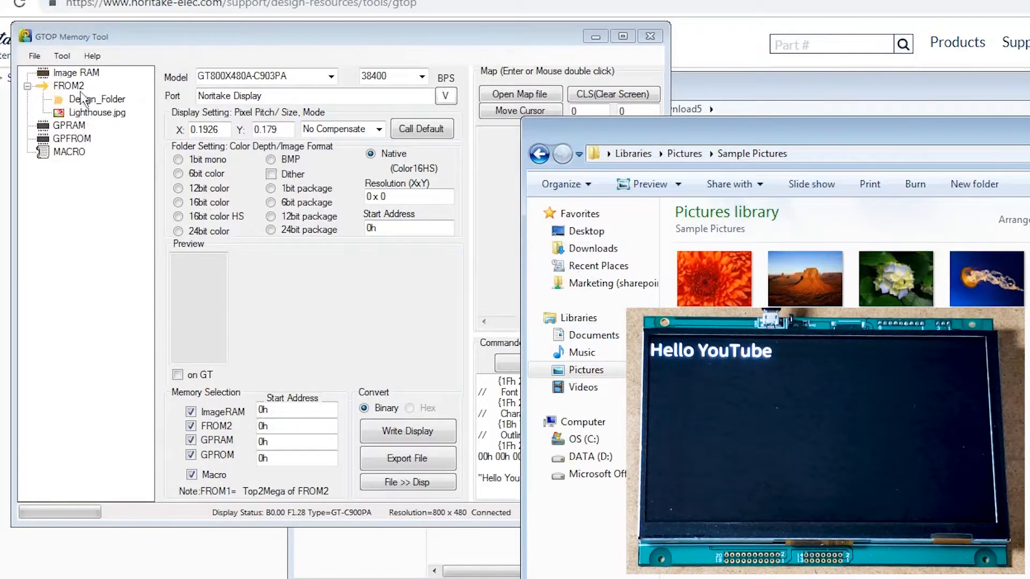
- Set the image resolution of the FROM2 folder to 800 x 480
click(63, 87)
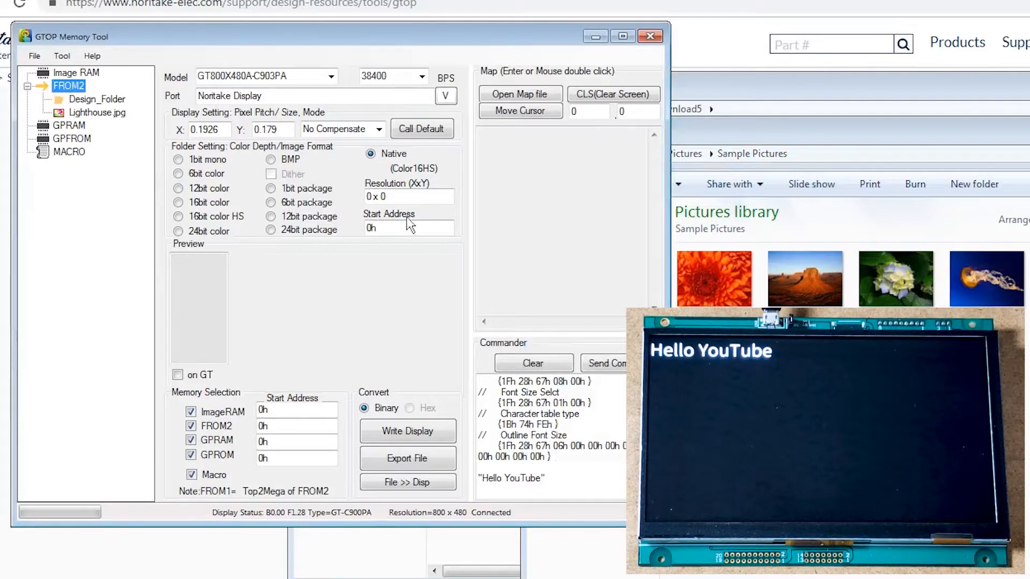
click(406, 198)
text(800 x 480)
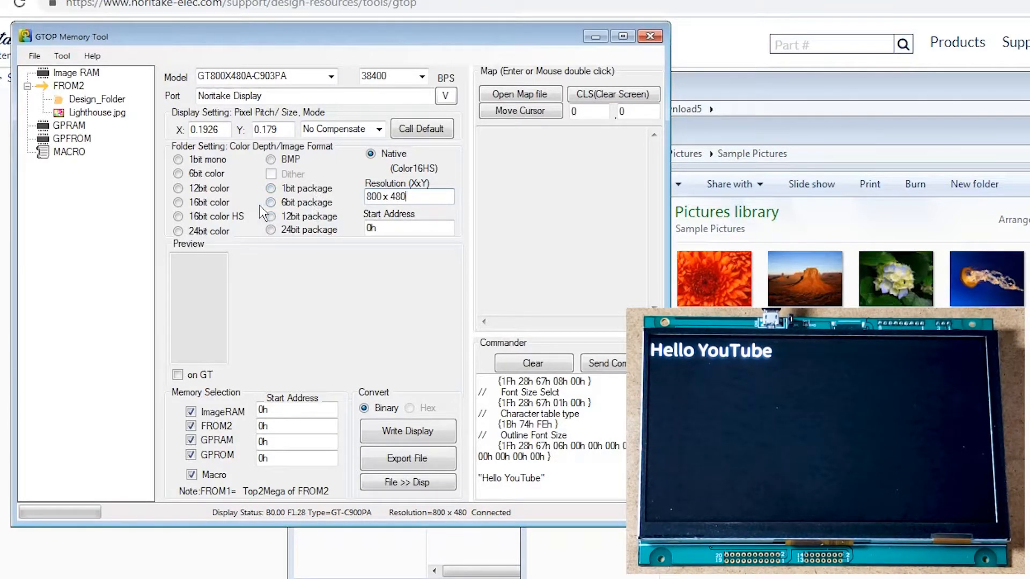
- Preview Lighthouse.jpg from FROM2 and turn on its preview on the GT display
click(79, 112)
click(77, 114)
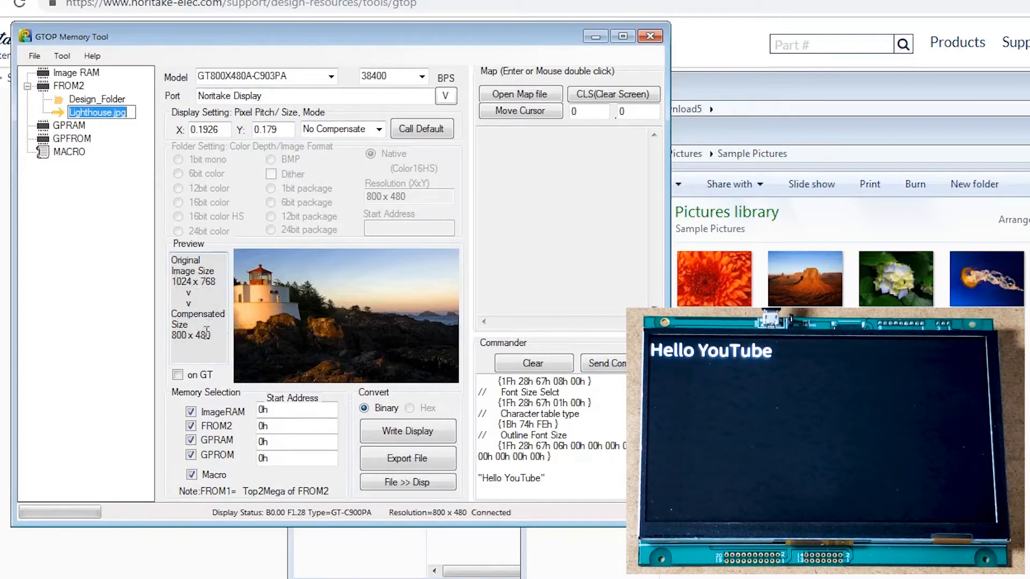
click(179, 376)
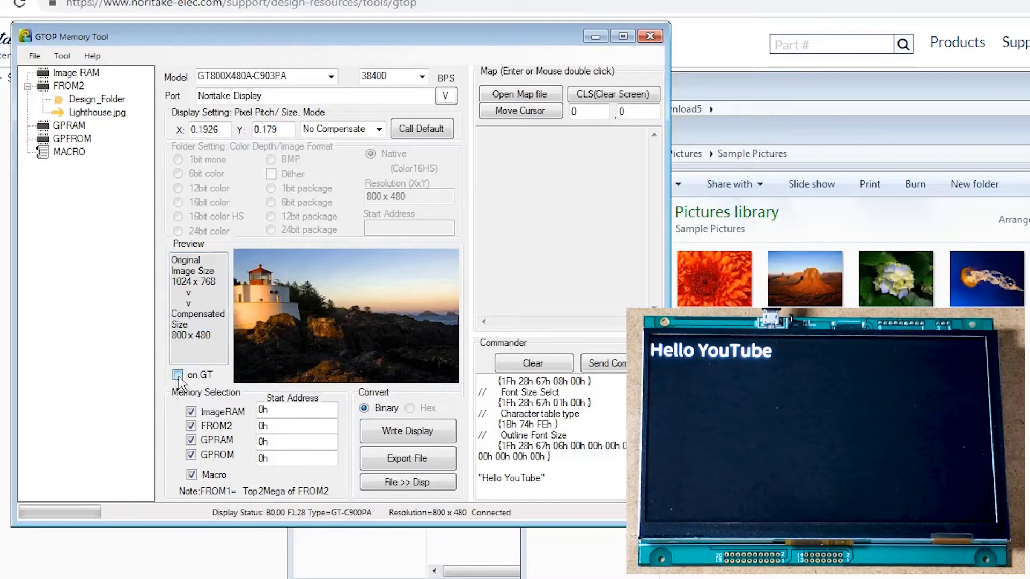